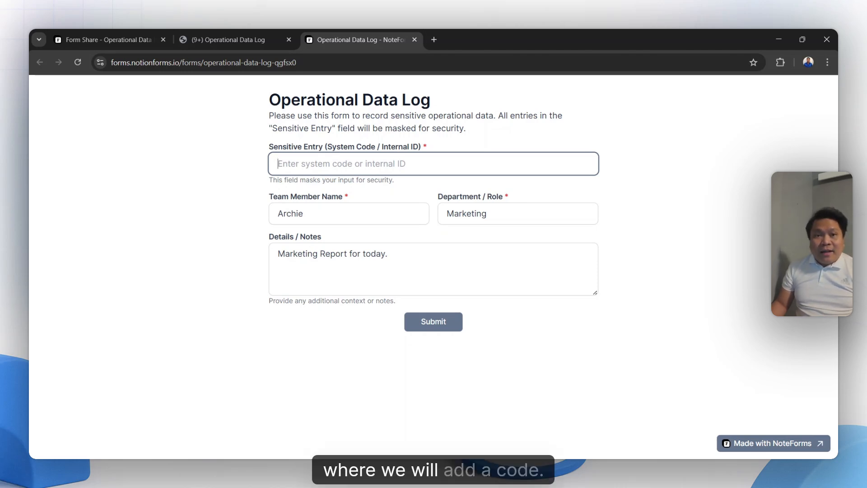
# Enter a system code in the masked Sensitive Entry field and submit the form.
pyautogui.write('••••••••')
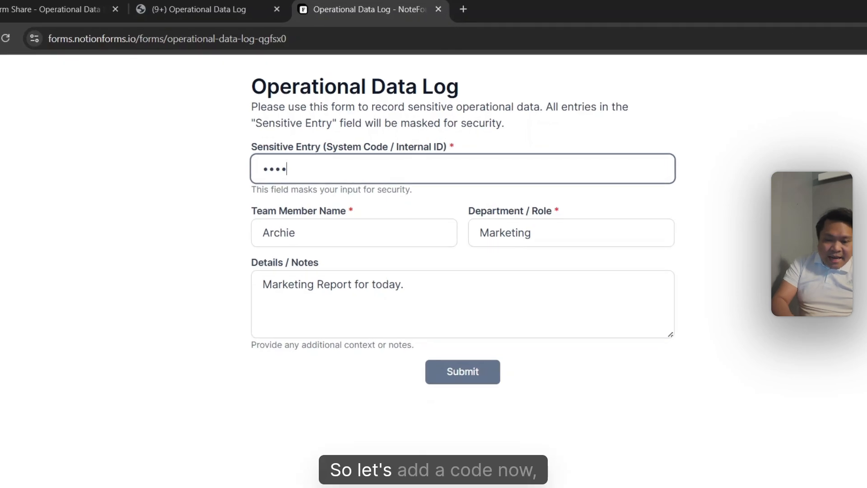
pyautogui.write('•')
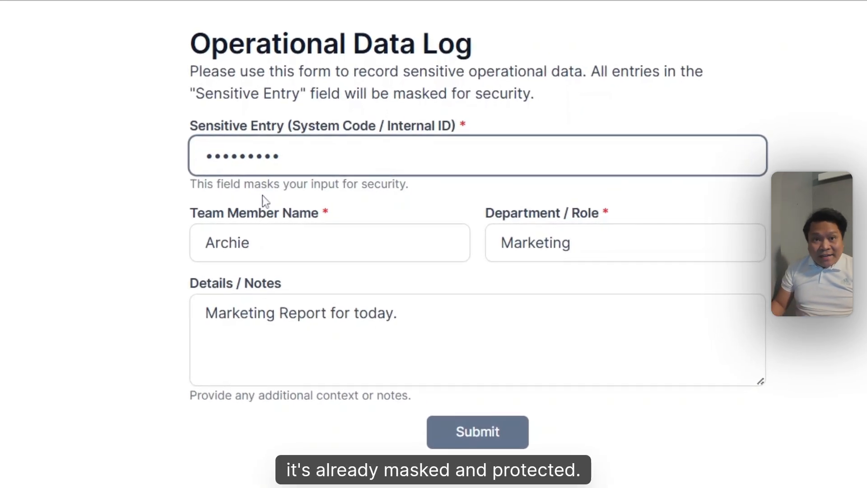
pyautogui.click(477, 424)
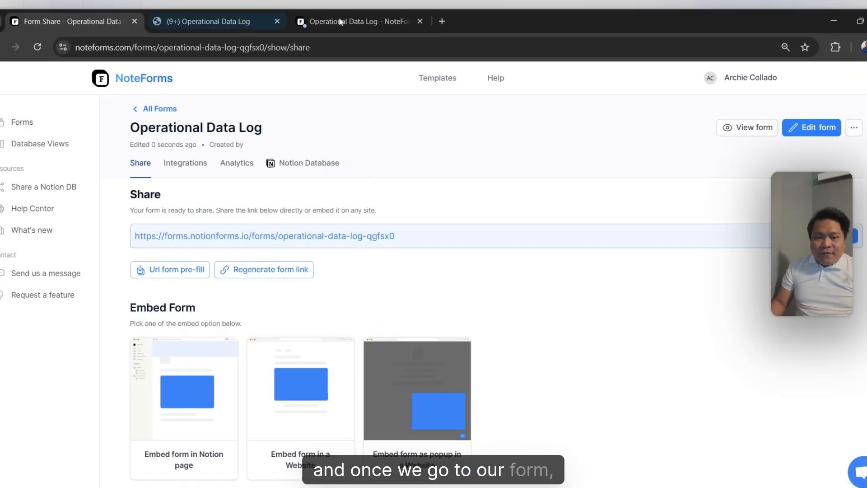
pyautogui.click(312, 164)
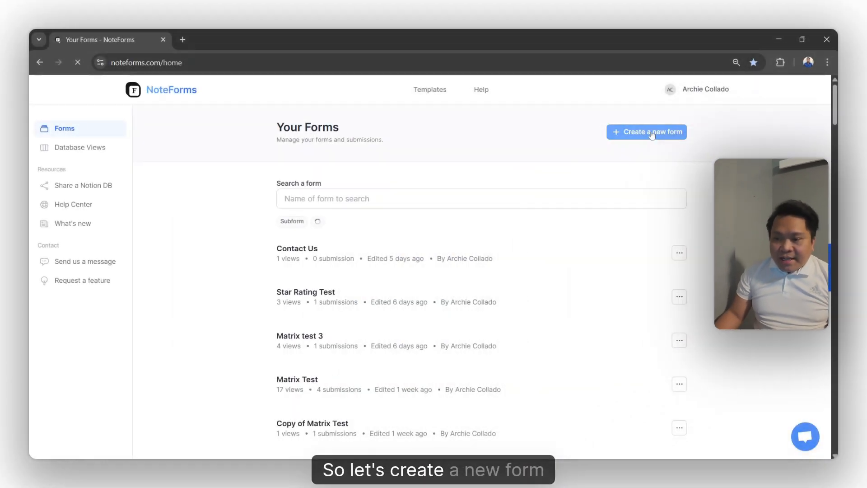
pyautogui.click(647, 132)
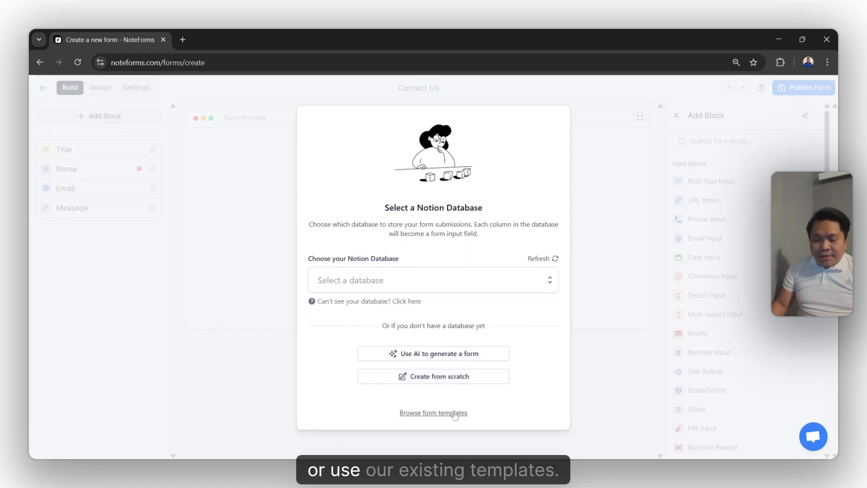
# Start a new form with the AI generator, paste the prepared form description and generate the form.
pyautogui.click(451, 355)
pyautogui.click(434, 284)
pyautogui.write('Sensitive Data Entry')
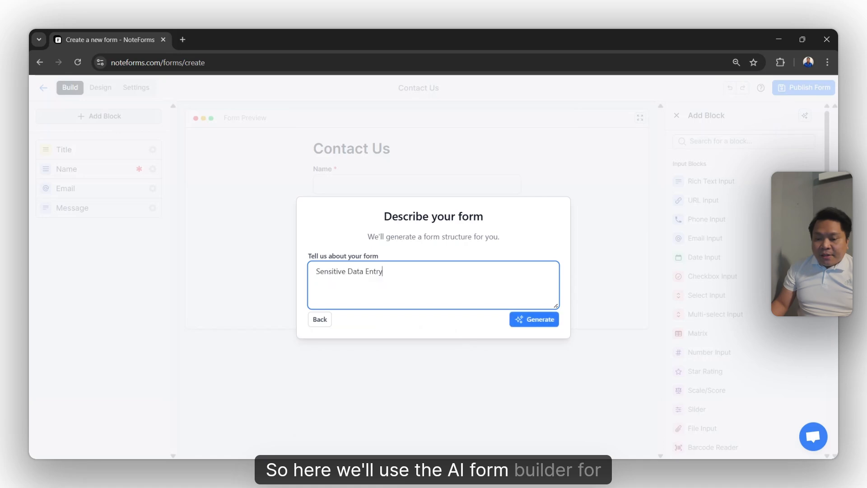
pyautogui.hotkey('ctrl', 'z')
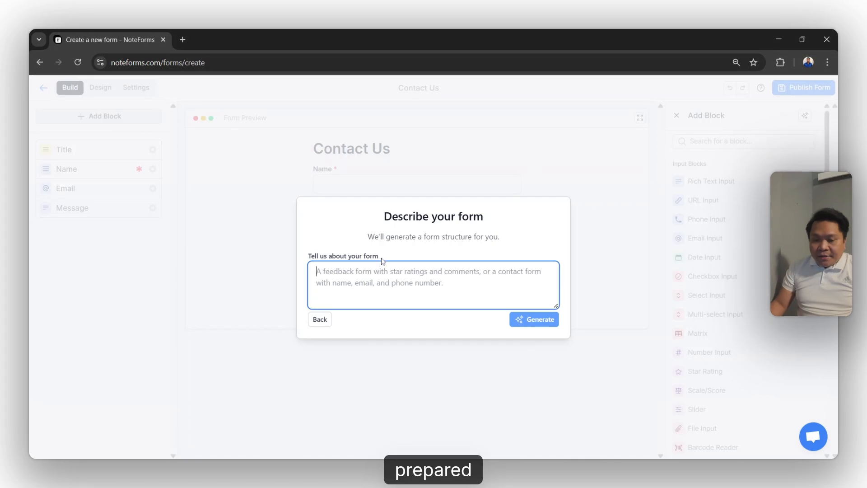
pyautogui.hotkey('ctrl', 'v')
pyautogui.click(540, 320)
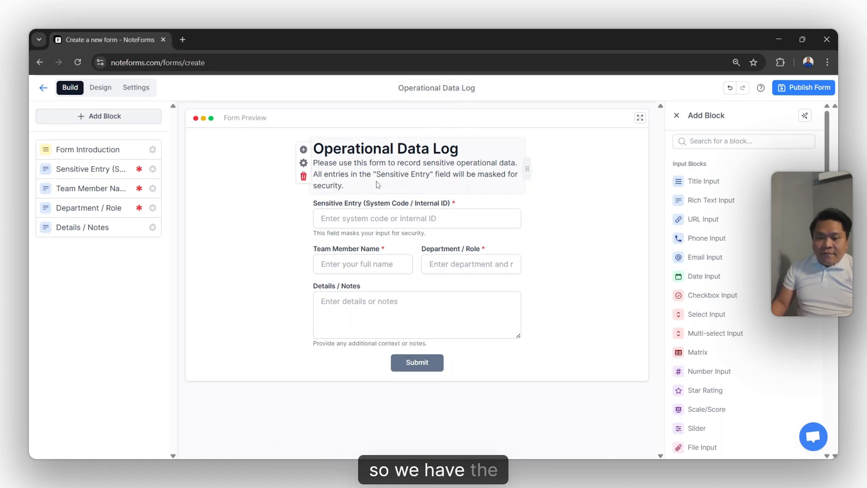
# Examine each generated field in the form preview, from Sensitive Entry down to Details / Notes.
pyautogui.click(417, 218)
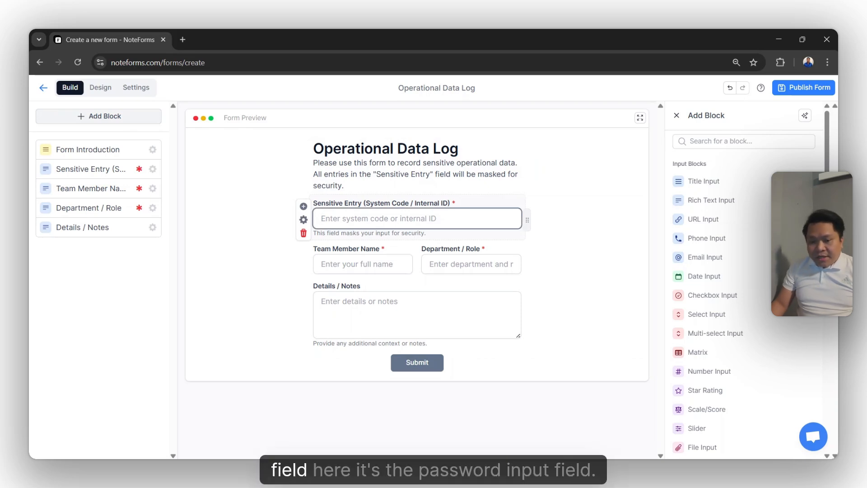
pyautogui.write('d')
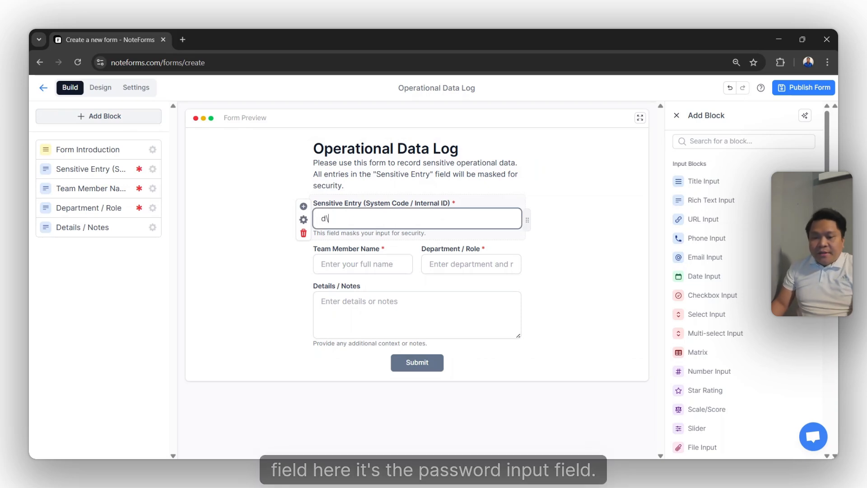
pyautogui.press('BackSpace')
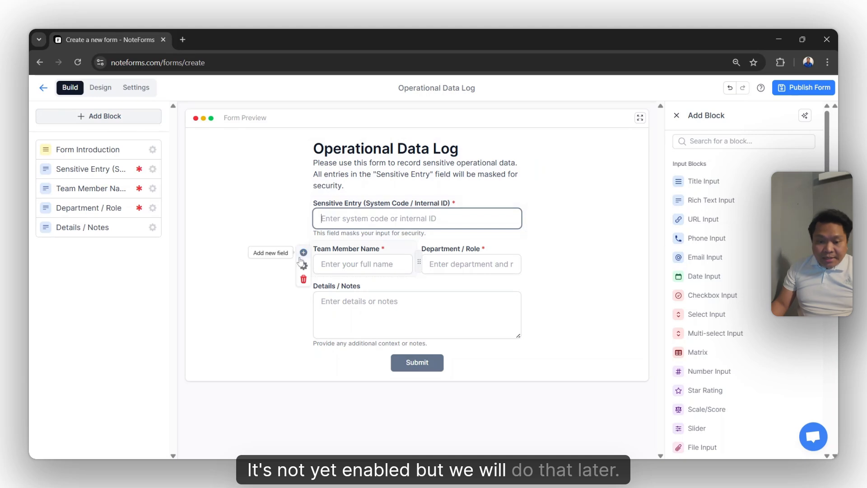
pyautogui.click(363, 264)
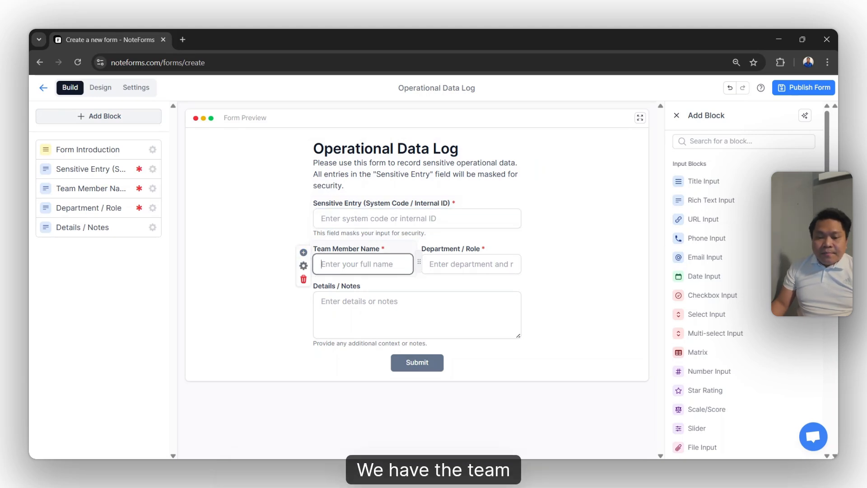
pyautogui.click(452, 249)
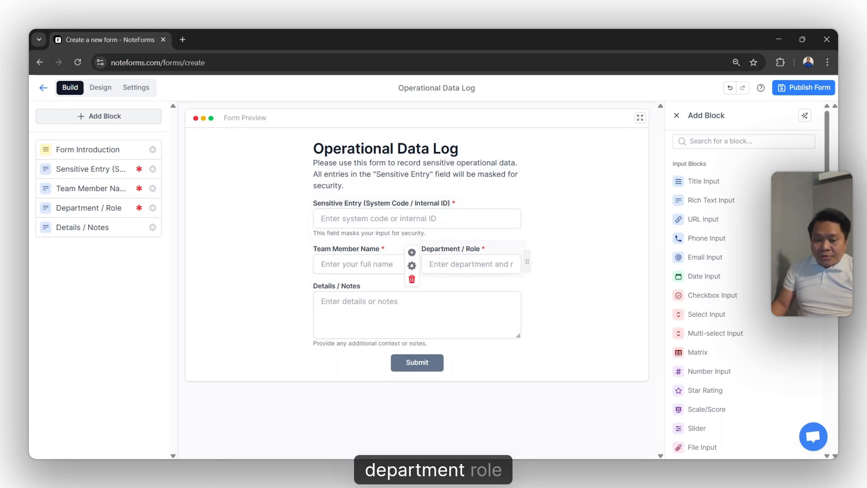
pyautogui.click(384, 311)
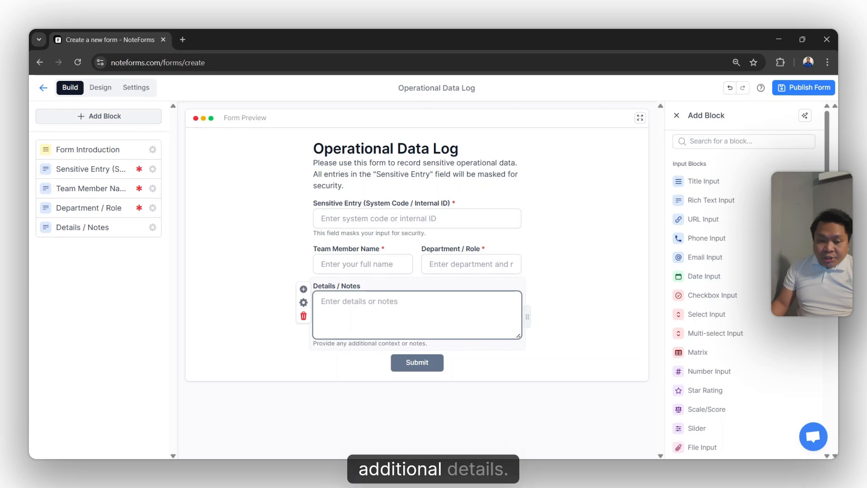
# Open the Sensitive Entry field's settings and turn on Secret input under Text Options.
pyautogui.click(303, 220)
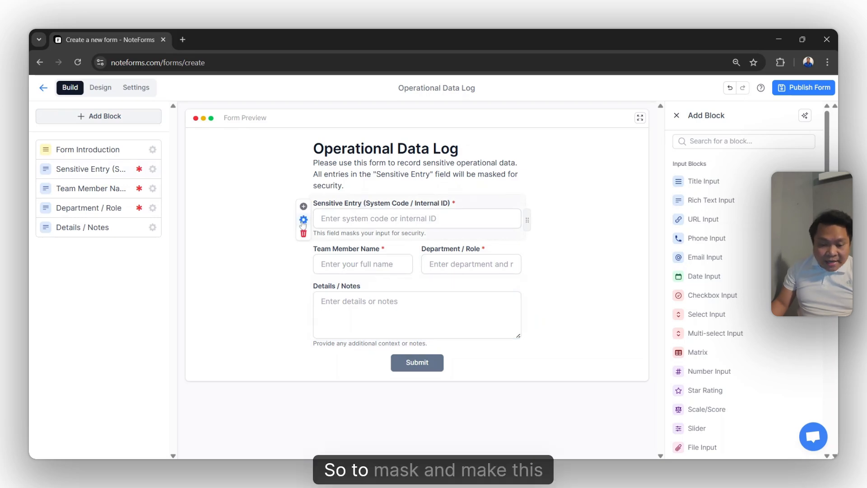
pyautogui.click(303, 221)
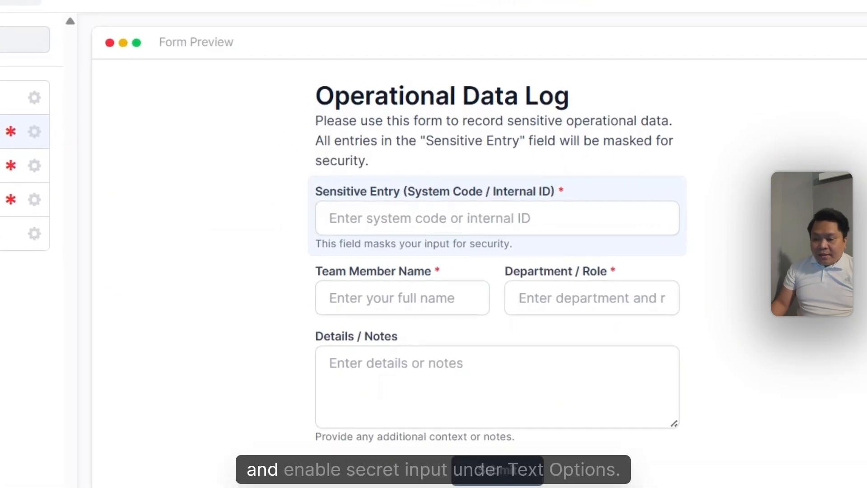
pyautogui.click(720, 374)
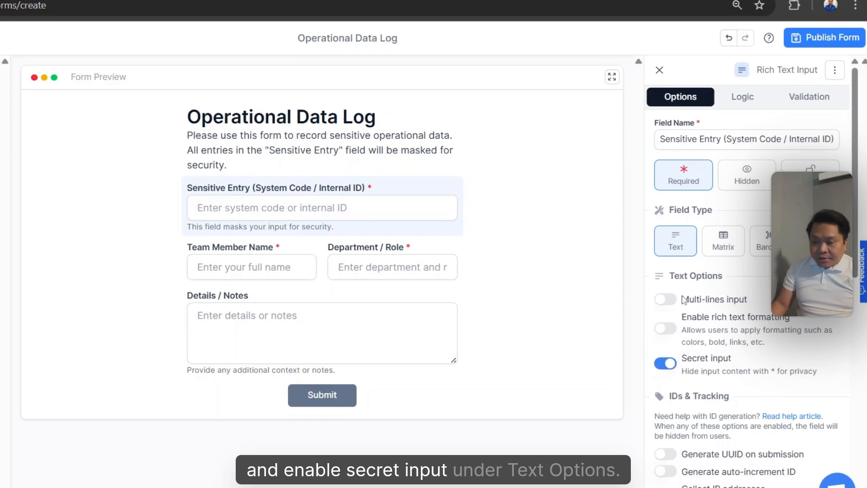
# Test the Sensitive Entry field in the preview by entering sample text abcd.
pyautogui.click(197, 208)
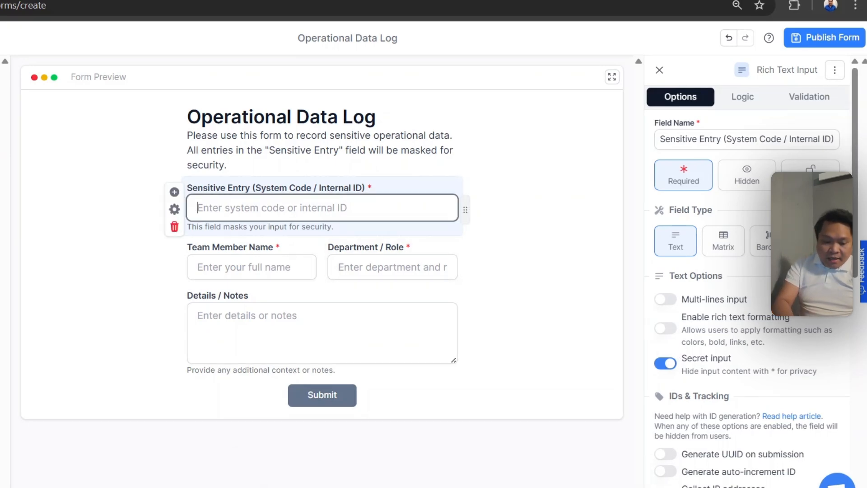
pyautogui.write('abc')
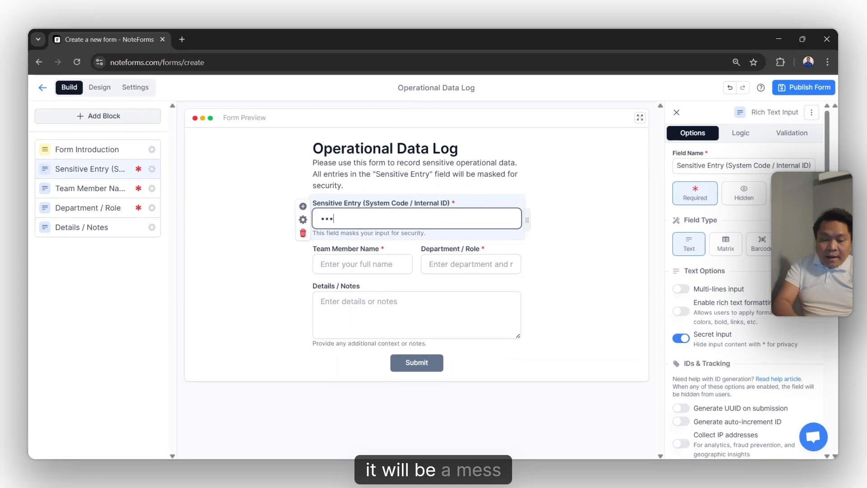
pyautogui.write('d')
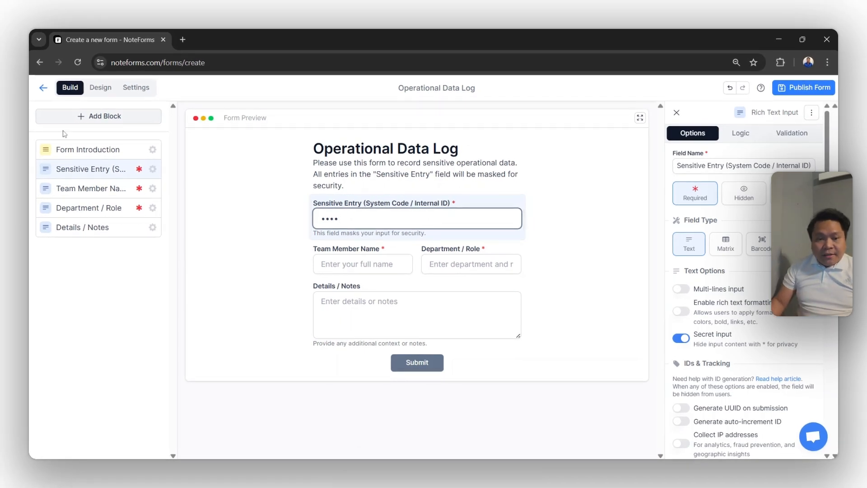
# Browse the Add Block list down to the Password Input block.
pyautogui.click(91, 119)
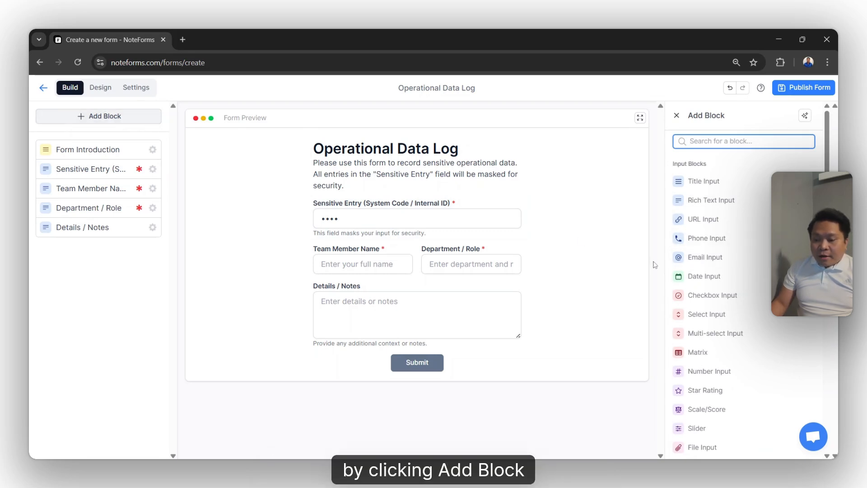
pyautogui.scroll(-5, 727, 294)
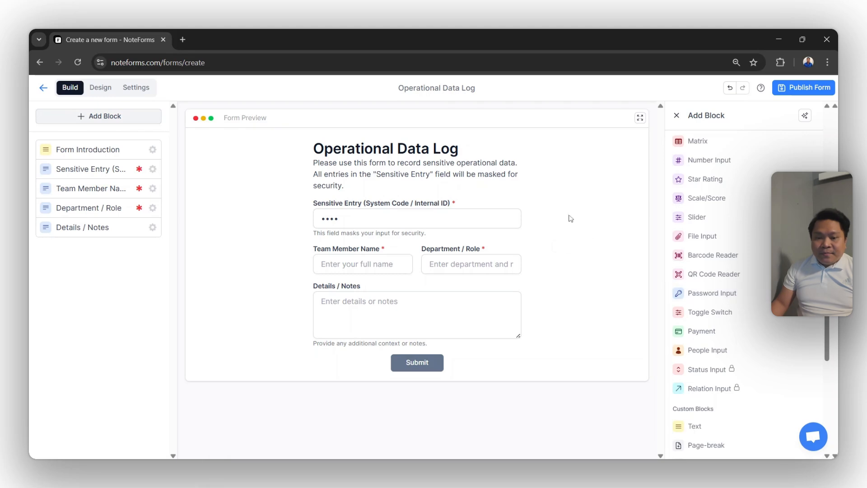
# Publish the form, saving responses to a Notion page found by searching the owner's name, and dismiss the browser warning.
pyautogui.click(803, 87)
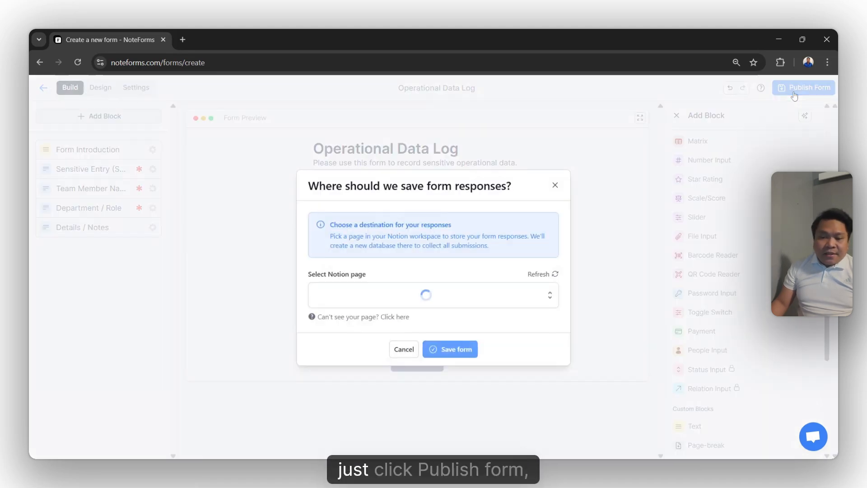
pyautogui.click(446, 304)
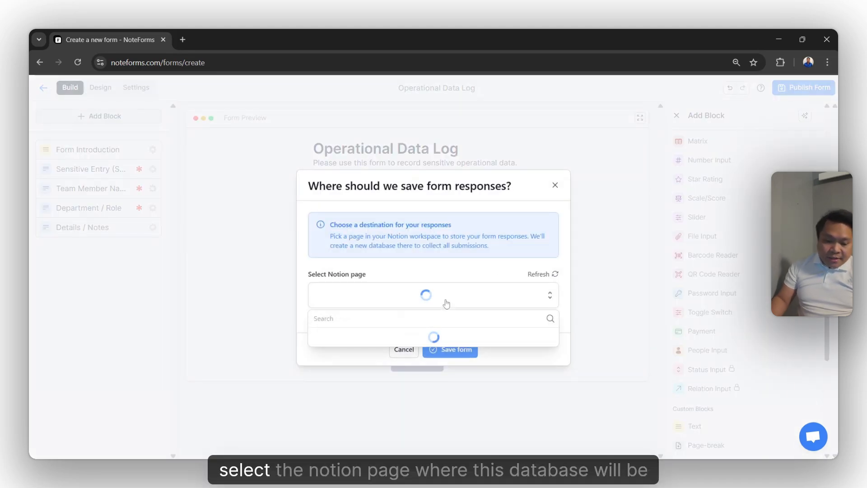
pyautogui.write('archie')
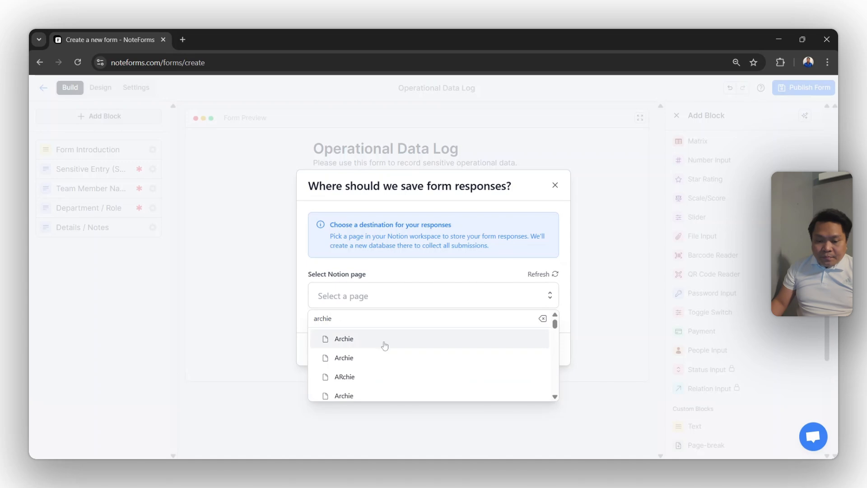
pyautogui.click(384, 343)
pyautogui.click(449, 349)
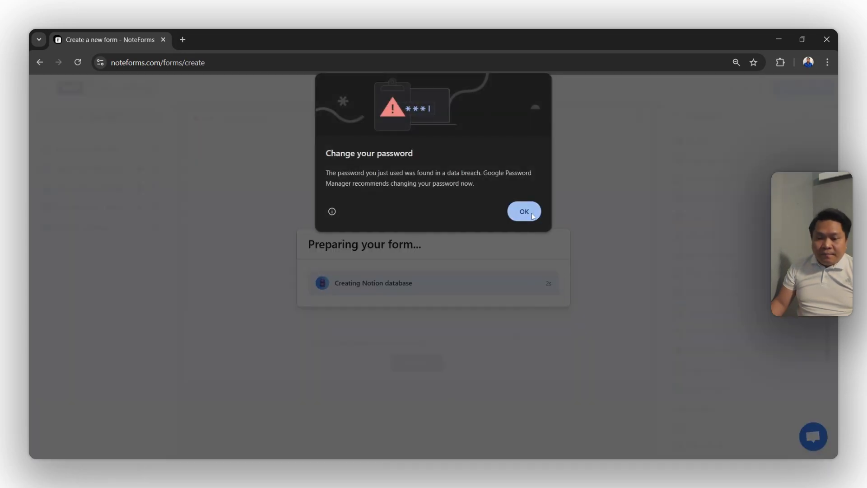
pyautogui.click(524, 212)
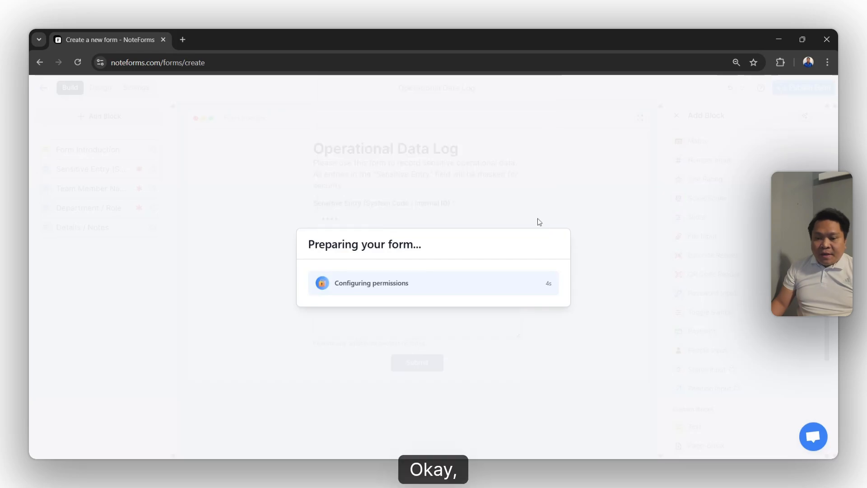